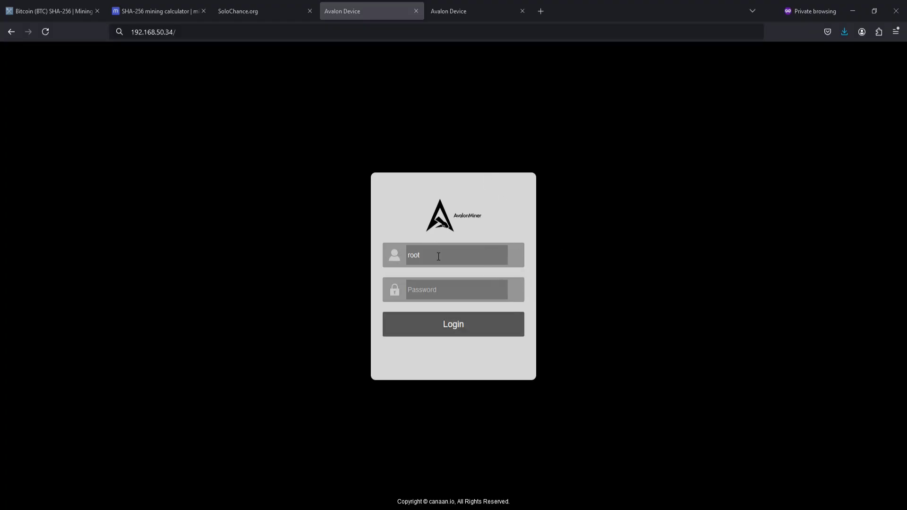
- Log in to the Avalon Miner dashboard by entering the login password
left_click(429, 291)
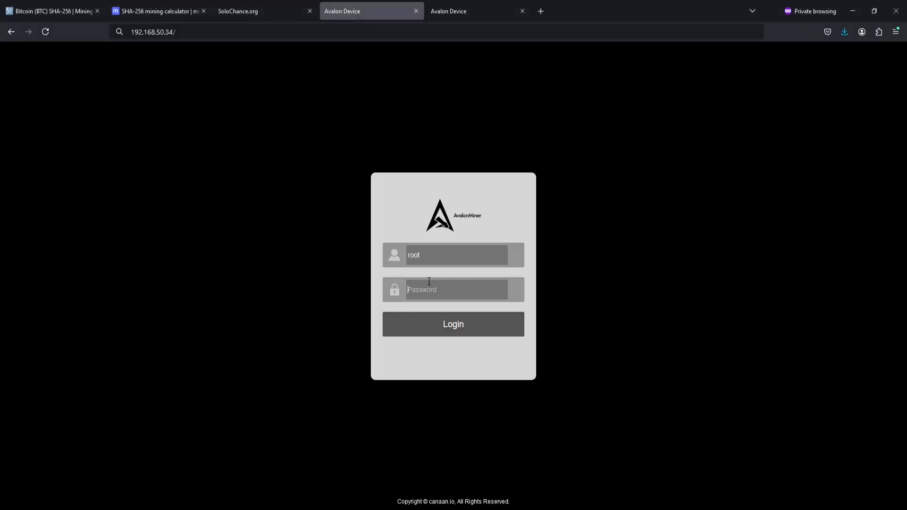
type("root")
left_click(461, 332)
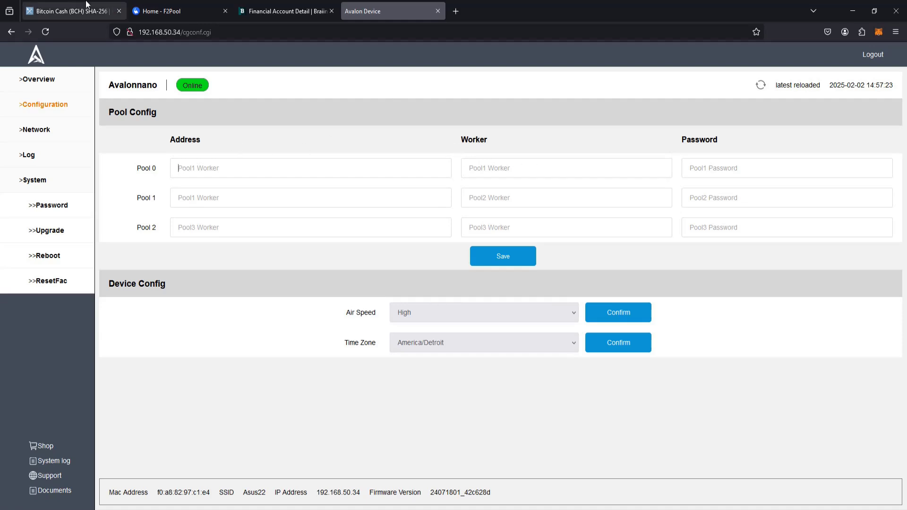
- Go to the Bitcoin Cash pool rankings on MiningPoolStats and open f2pool.com from the list
left_click(52, 11)
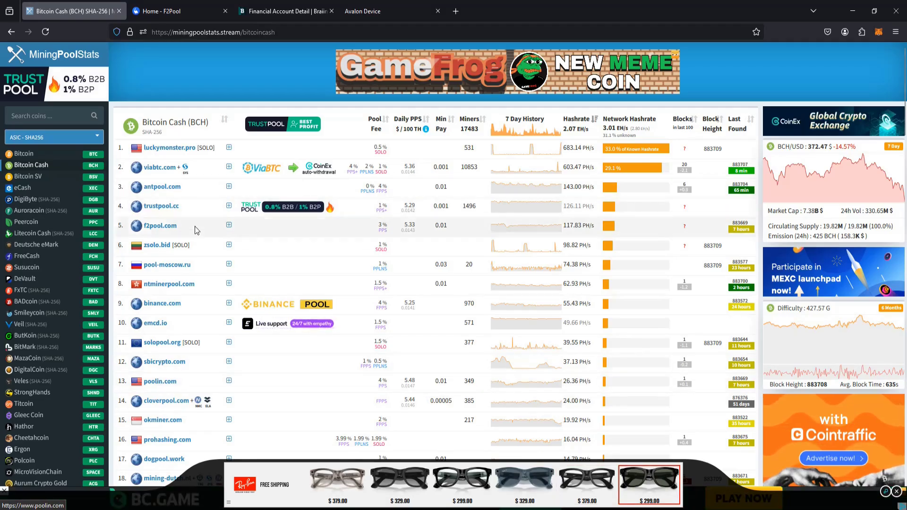
left_click(157, 228)
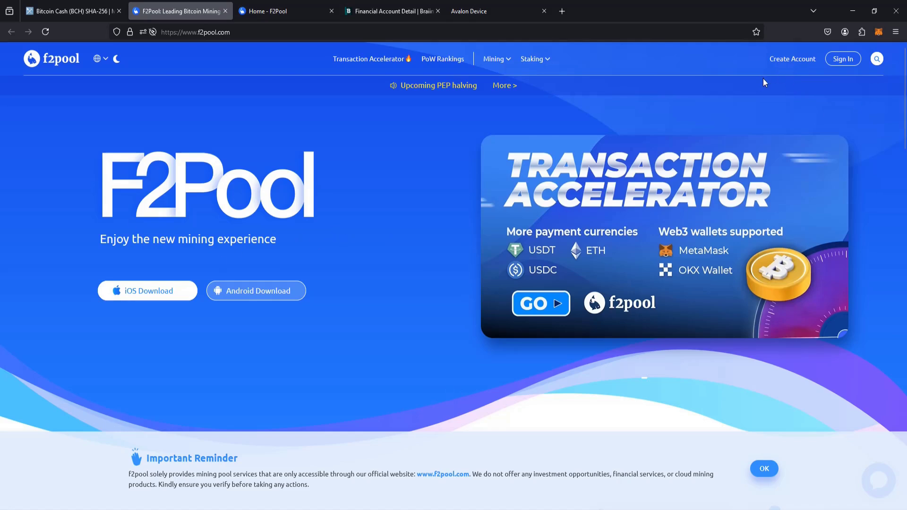
- Bring up F2Pool's Create Account sign-up form
left_click(787, 66)
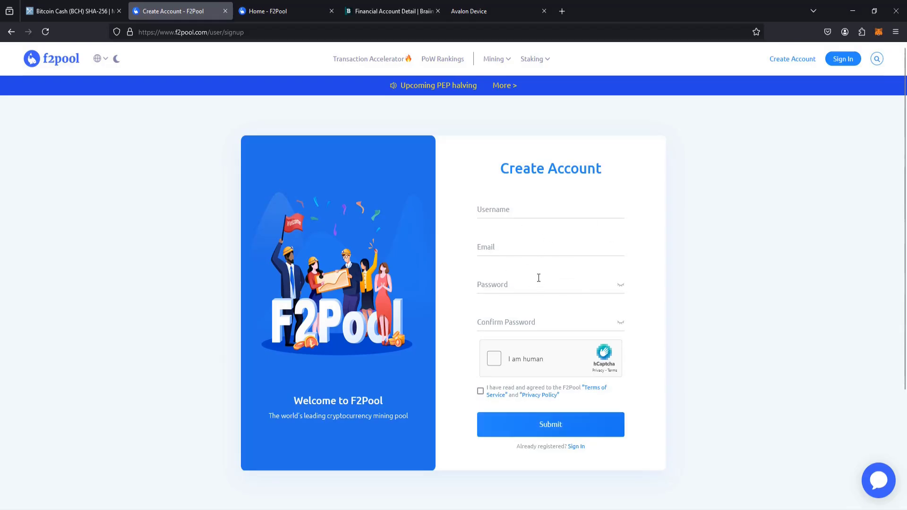
- Sign in to F2Pool and switch the dashboard coin to BCH
left_click(844, 61)
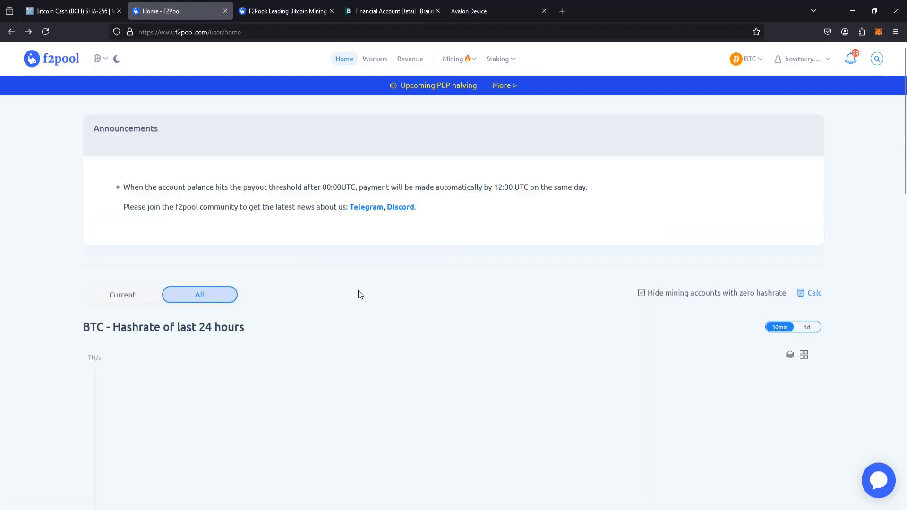
left_click(749, 60)
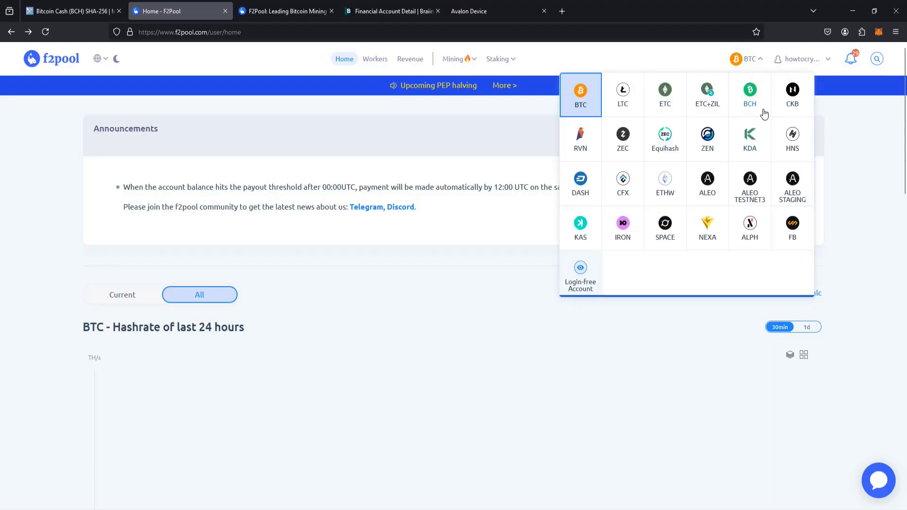
left_click(756, 104)
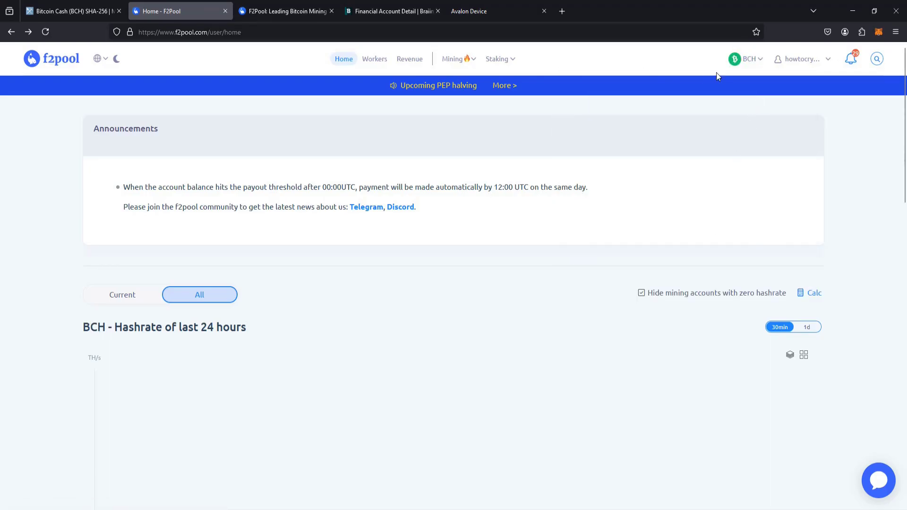
- Select the BCH pool URL stratum+tcp://b4c.f2pool.com:1228 for copying
scroll(350, 248, "down", 5)
scroll(362, 233, "down", 8)
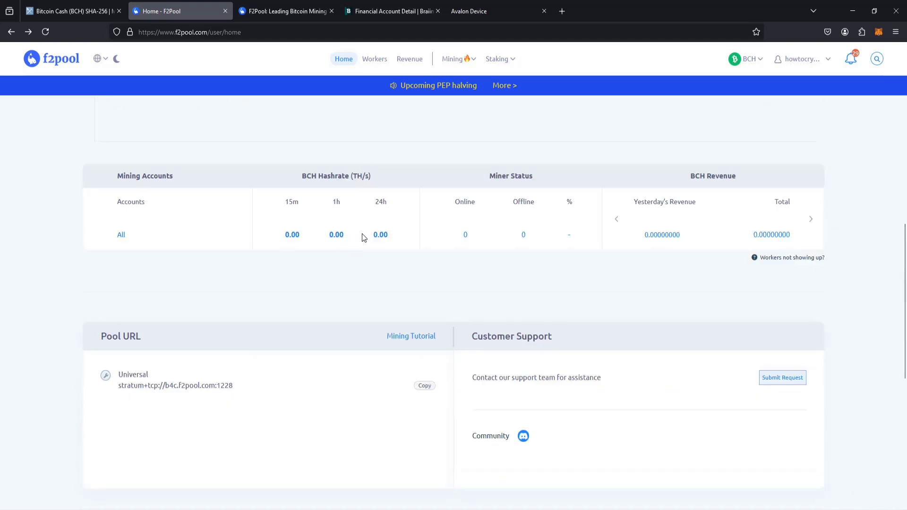
scroll(363, 231, "up", 2)
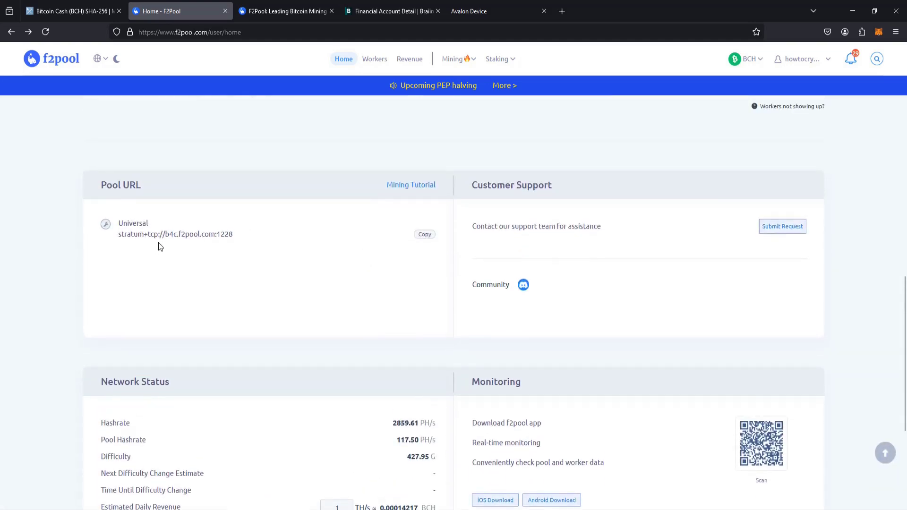
left_click_drag(184, 233, 118, 235)
key("ctrl+c")
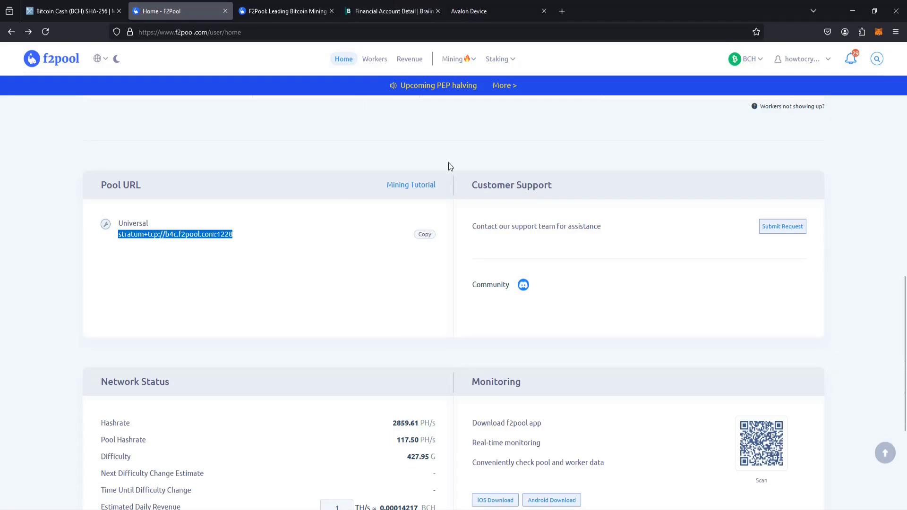
- Paste stratum+tcp://b4c.f2pool.com:1228 into the miner's Pool 0 address field
left_click(484, 13)
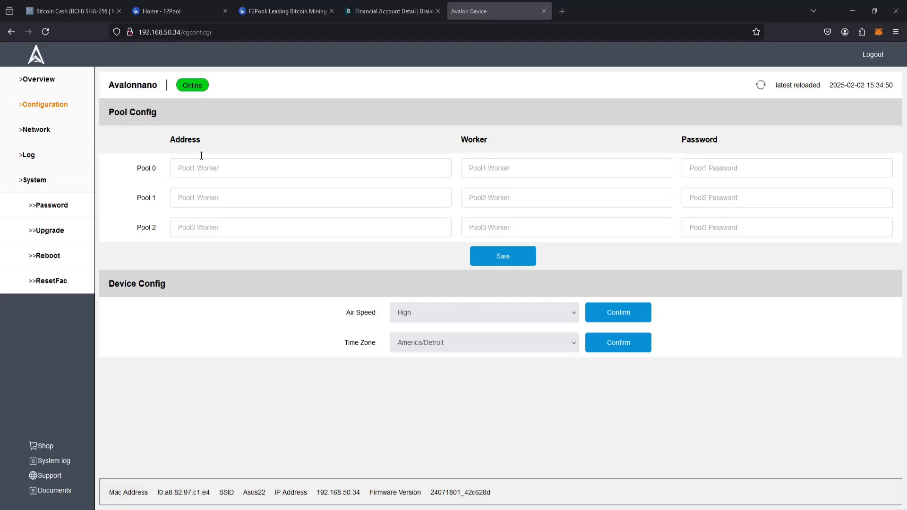
left_click_drag(170, 143, 212, 136)
left_click(192, 171)
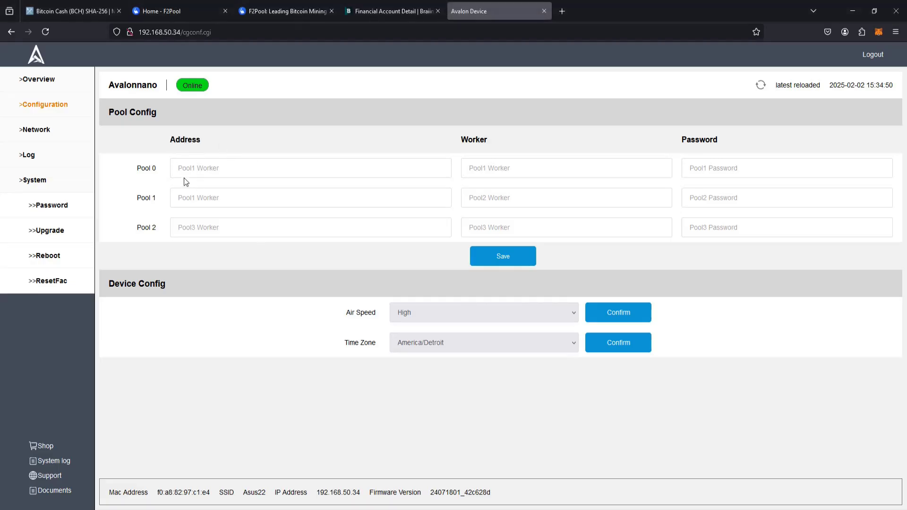
key("ctrl+v")
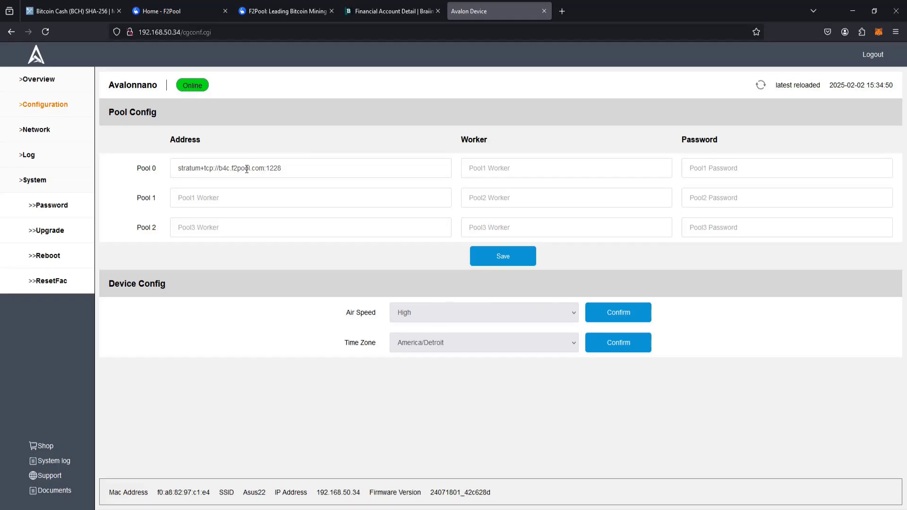
left_click_drag(451, 144, 511, 142)
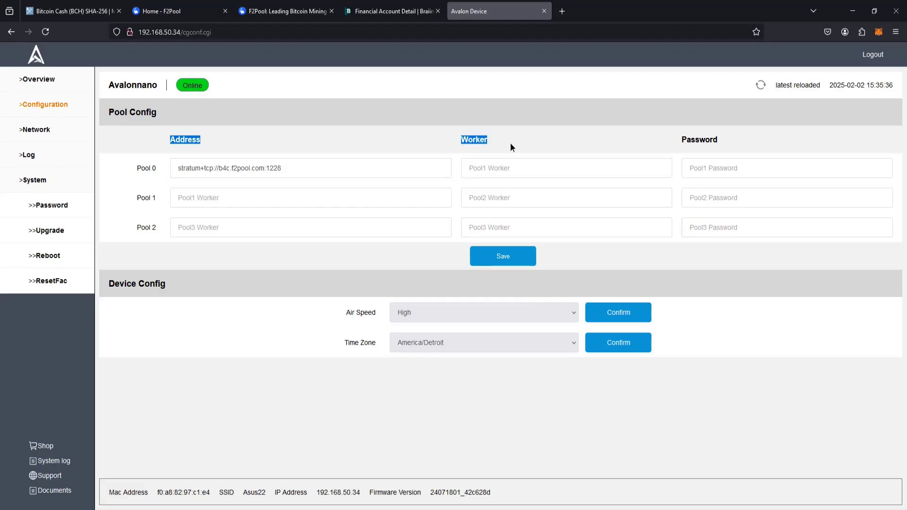
left_click(510, 144)
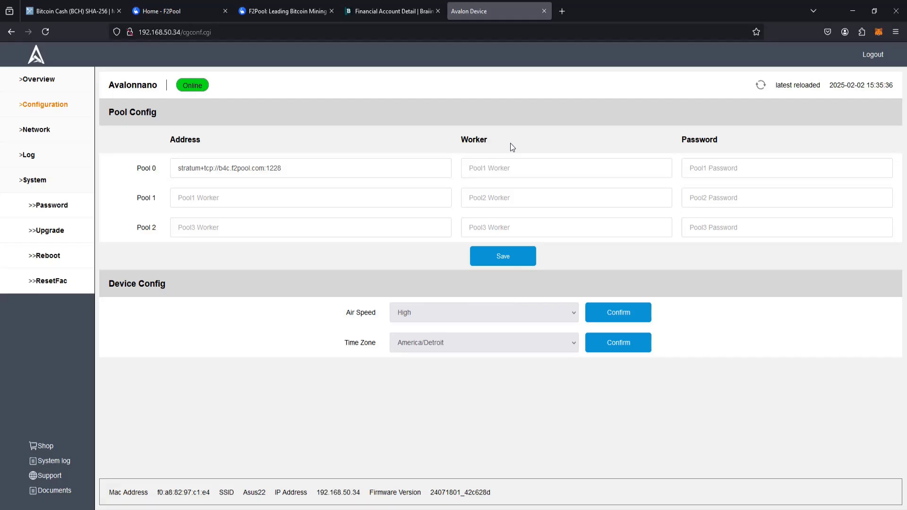
left_click_drag(462, 140, 494, 140)
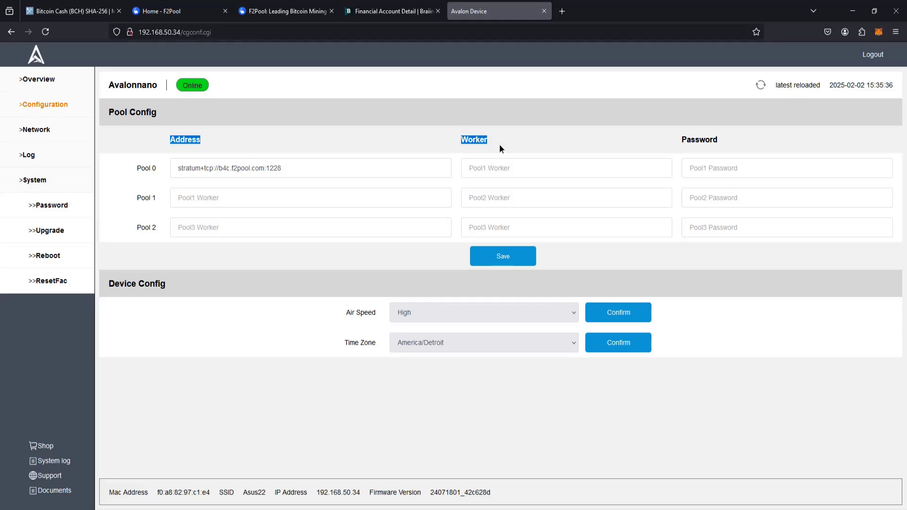
left_click(502, 149)
- Back on the F2Pool dashboard, find the notice that no payout address is set
left_click(160, 13)
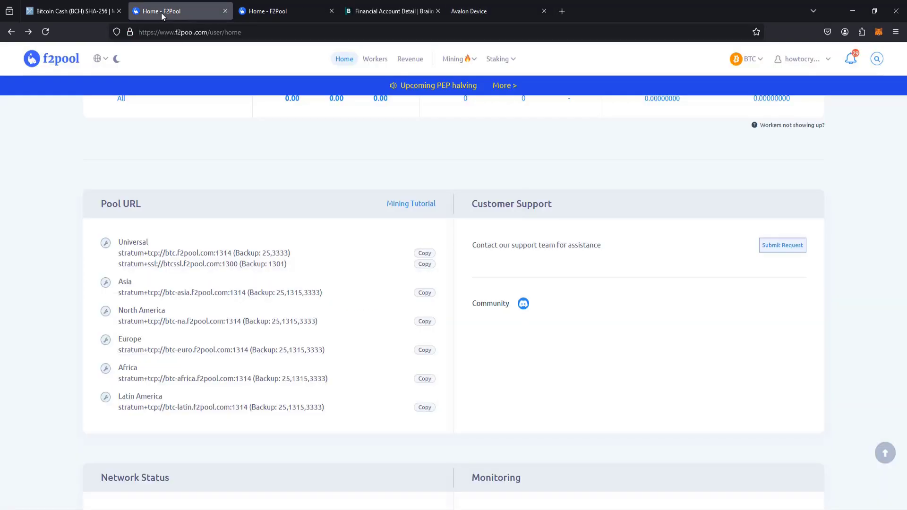
scroll(469, 387, "up", 10)
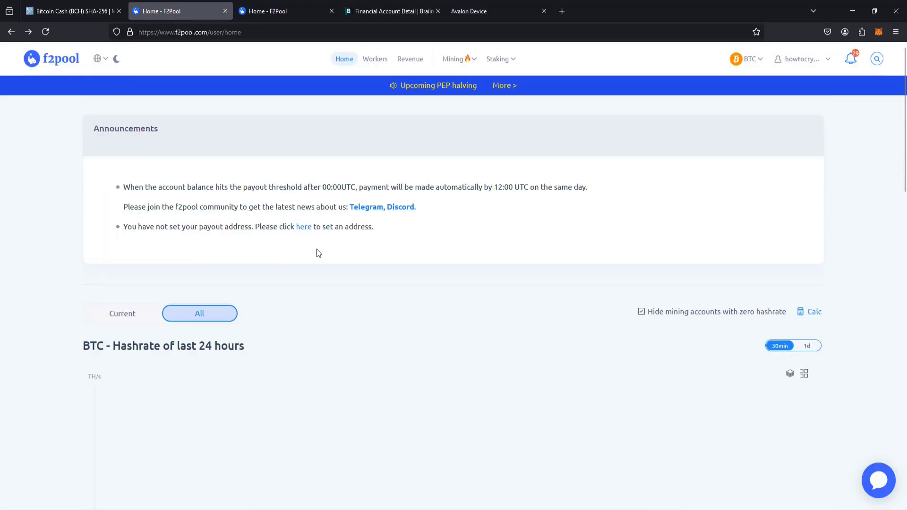
left_click_drag(123, 227, 225, 227)
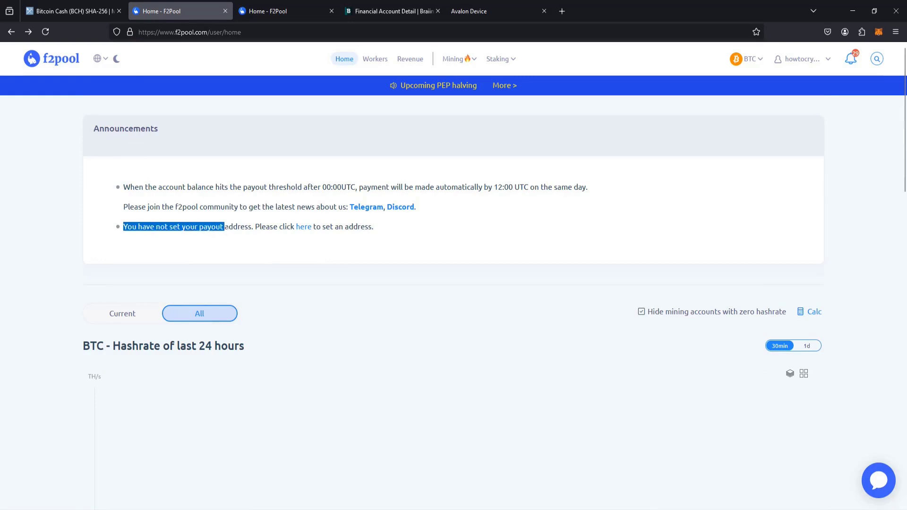
left_click(266, 236)
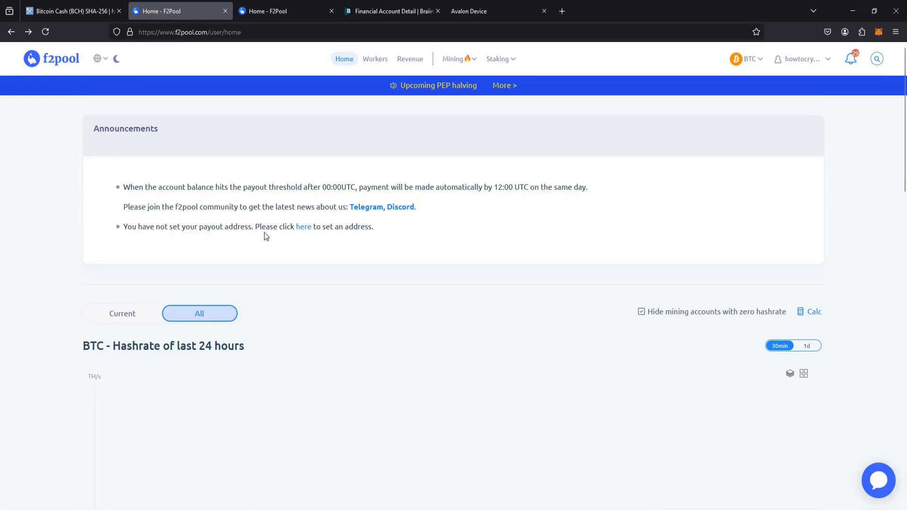
- Start adding a BCH payout address and acknowledge the Two-Factor Verification reminder
left_click(308, 230)
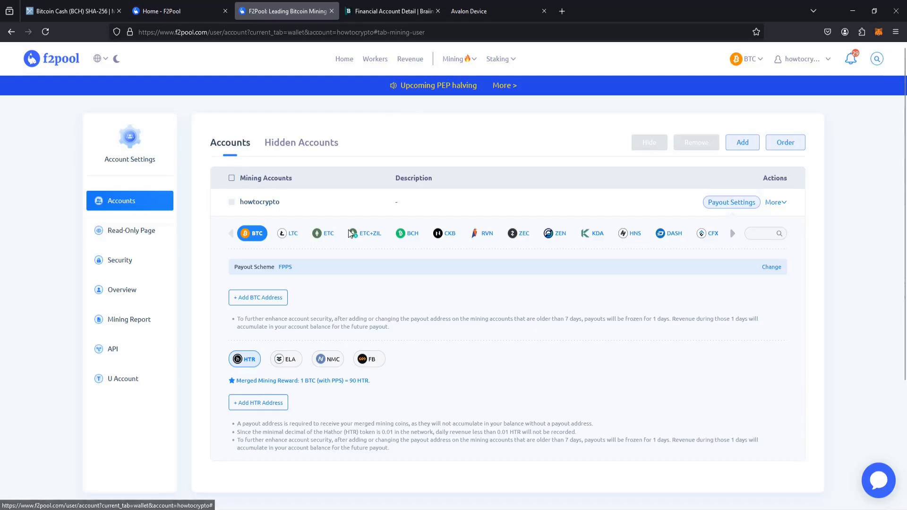
left_click(413, 236)
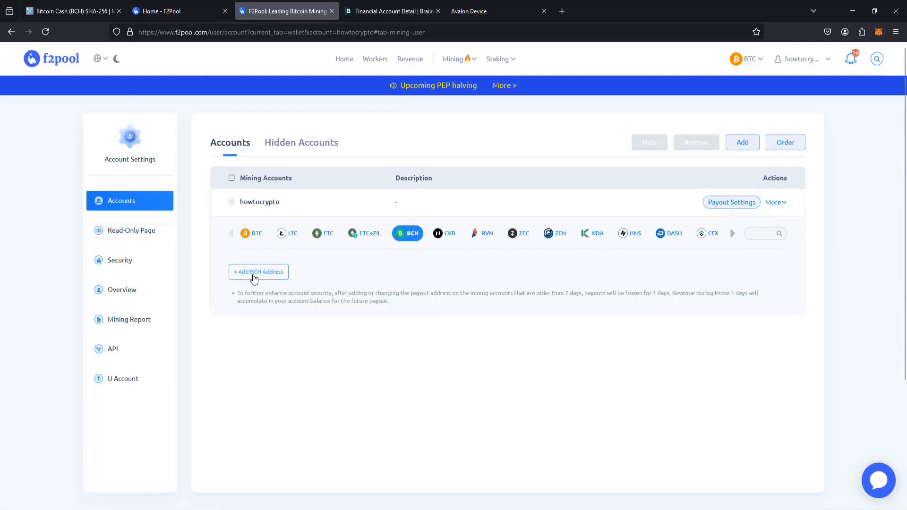
left_click(257, 274)
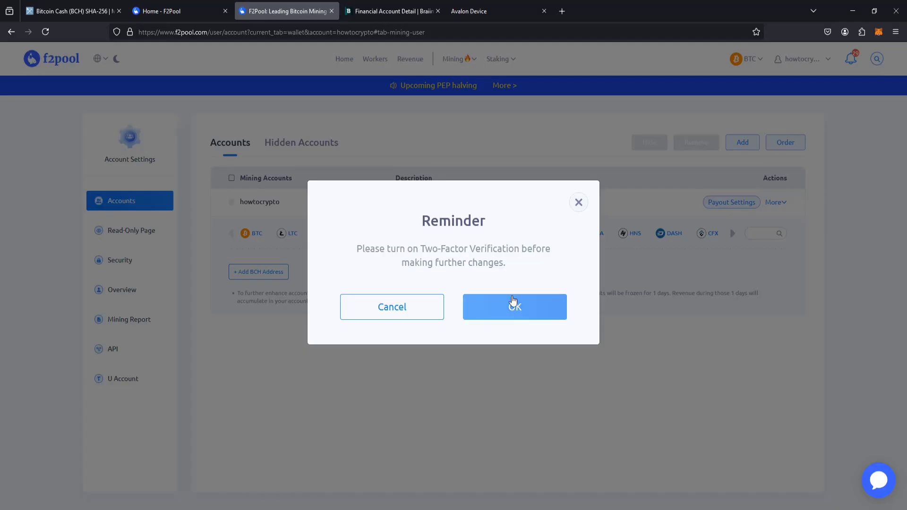
left_click(505, 311)
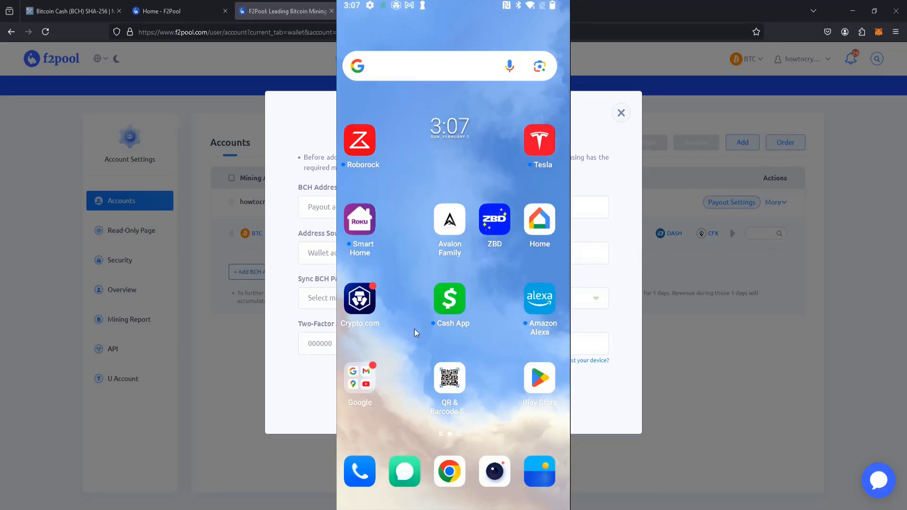
- Fill the BCH Address field with the Bitcoin Cash deposit address from the Crypto.com phone app
left_click(359, 317)
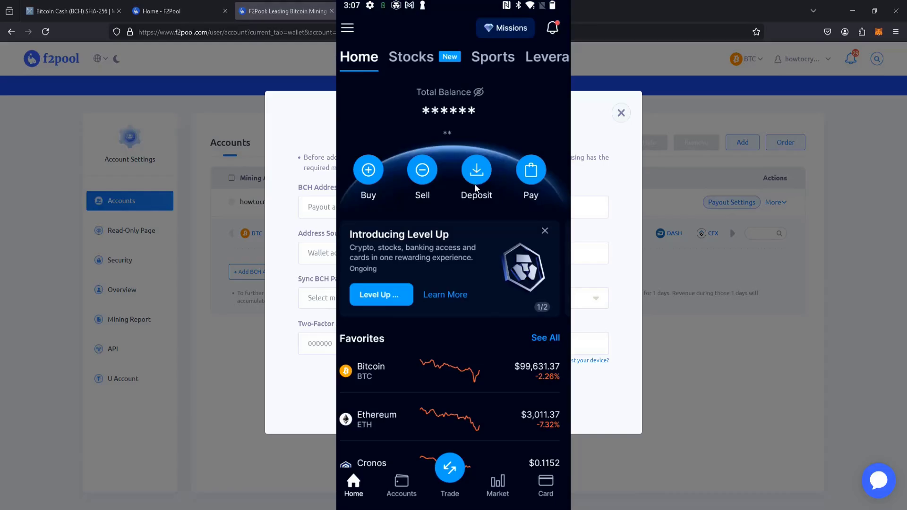
left_click(476, 171)
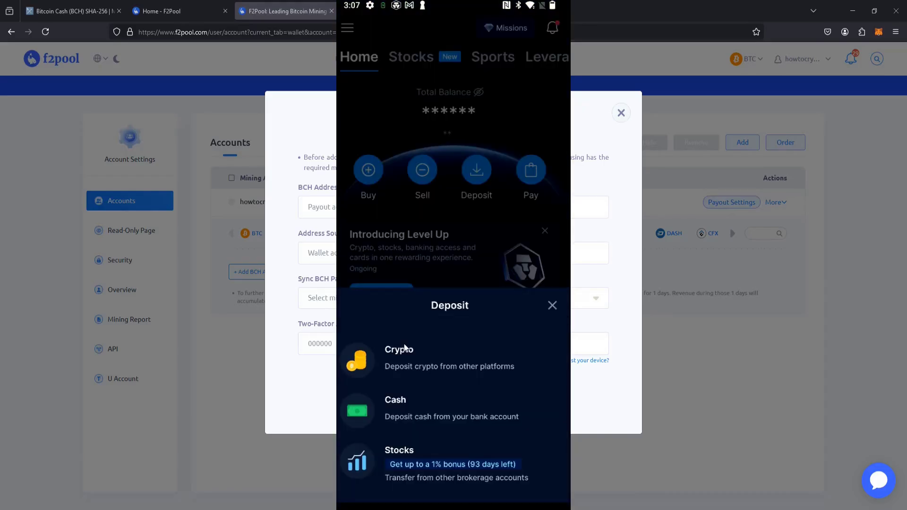
left_click(403, 348)
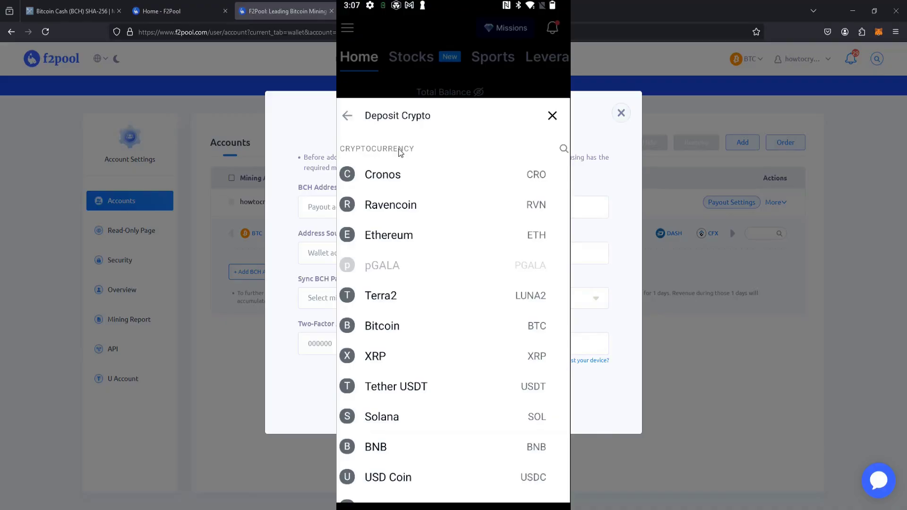
left_click(564, 148)
type("bch")
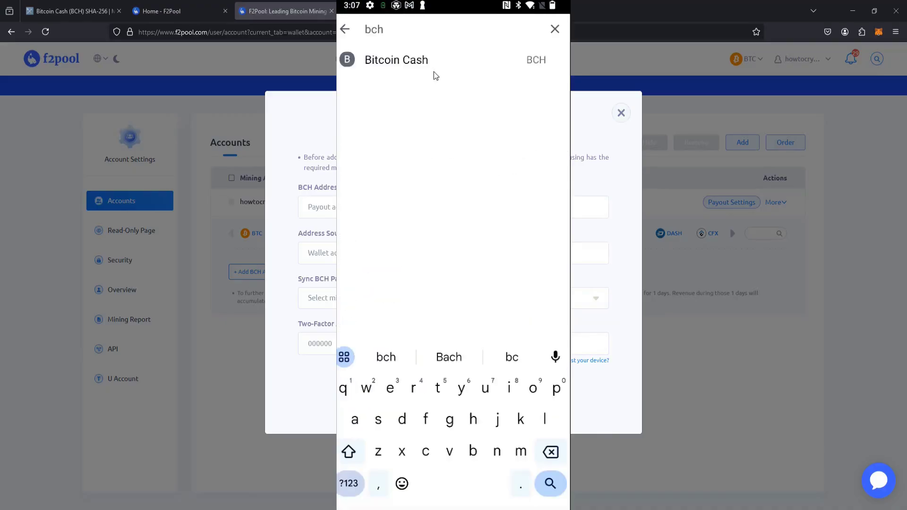
left_click(418, 73)
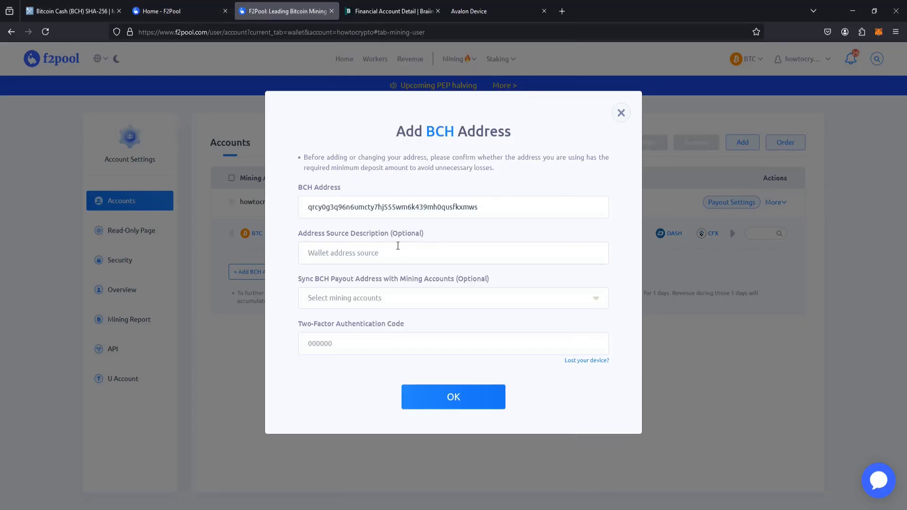
left_click(406, 204)
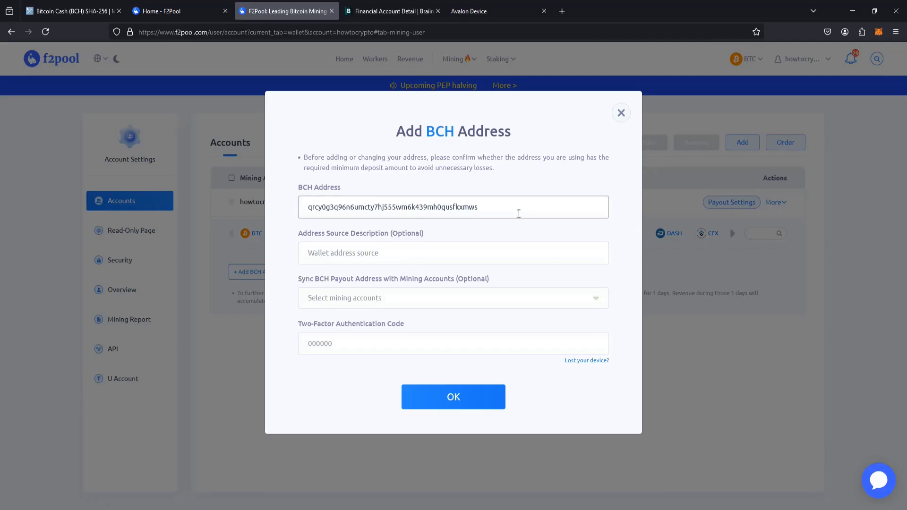
- Check and submit the BCH payout address, then dismiss the 'not been activated' warning
triple_click(310, 208)
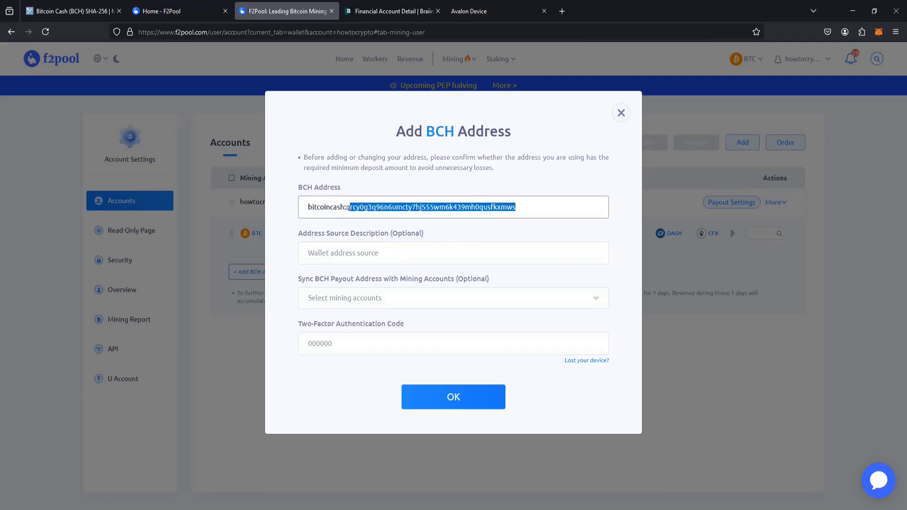
left_click(292, 187)
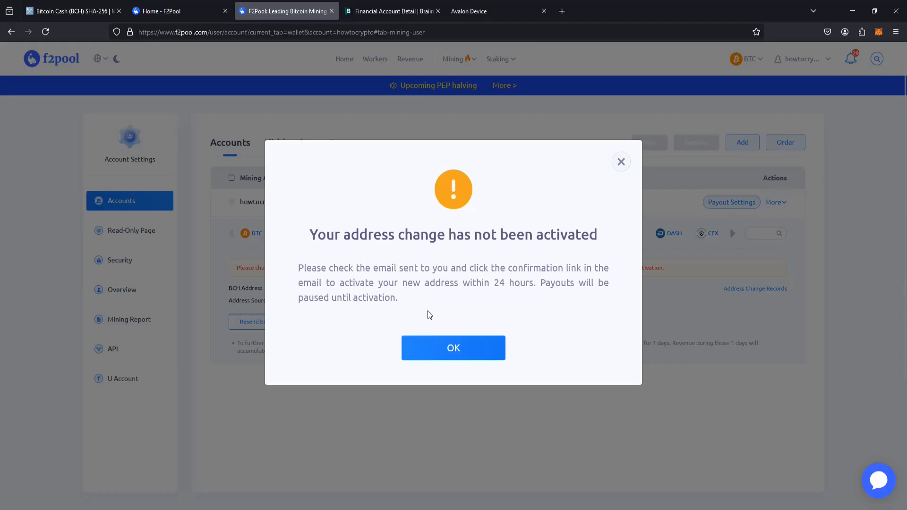
key("F5")
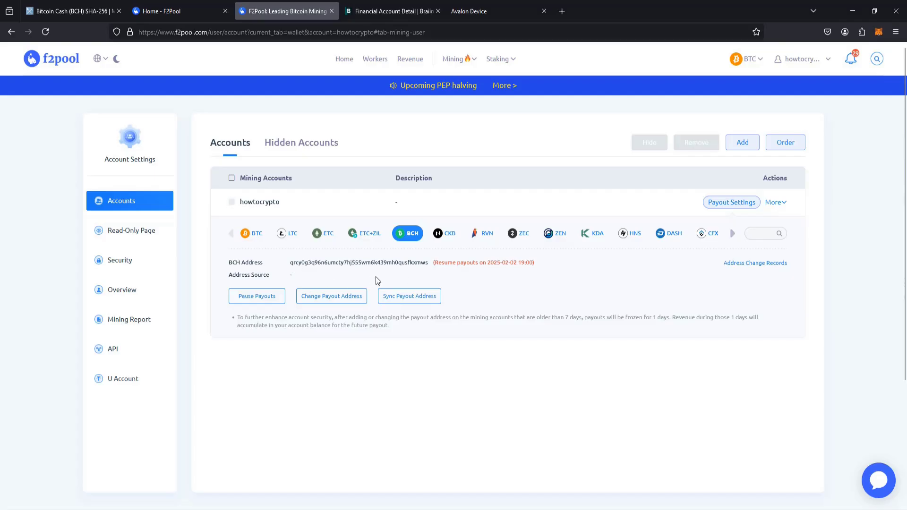
left_click(478, 11)
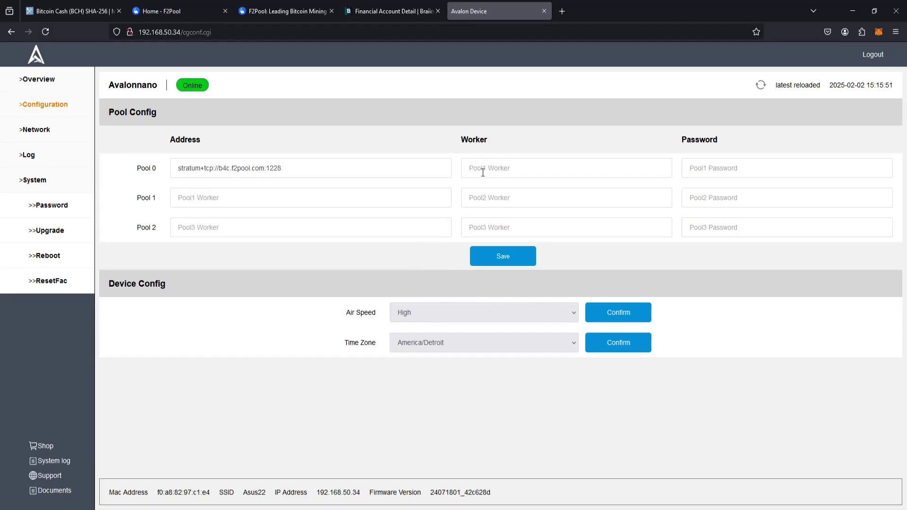
- Set the miner's Pool 0 worker to howtocrypto.nano3bchpool
left_click(183, 13)
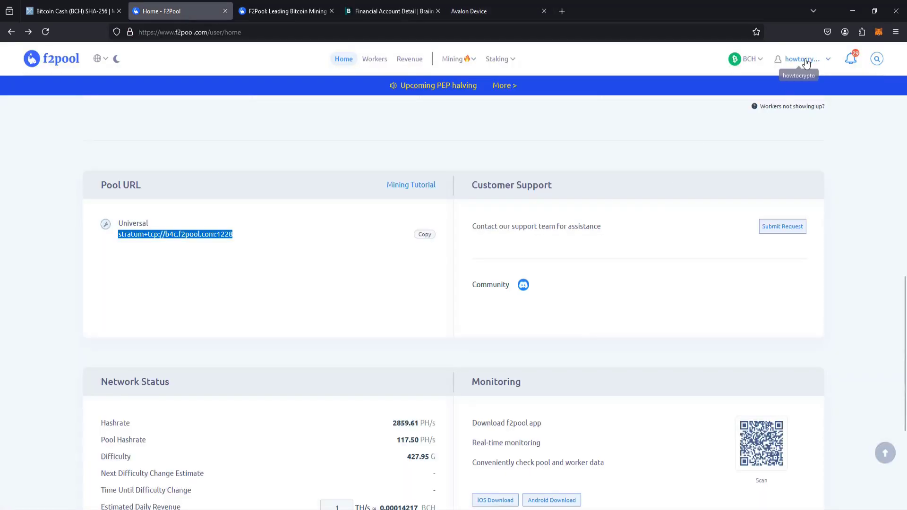
left_click(490, 17)
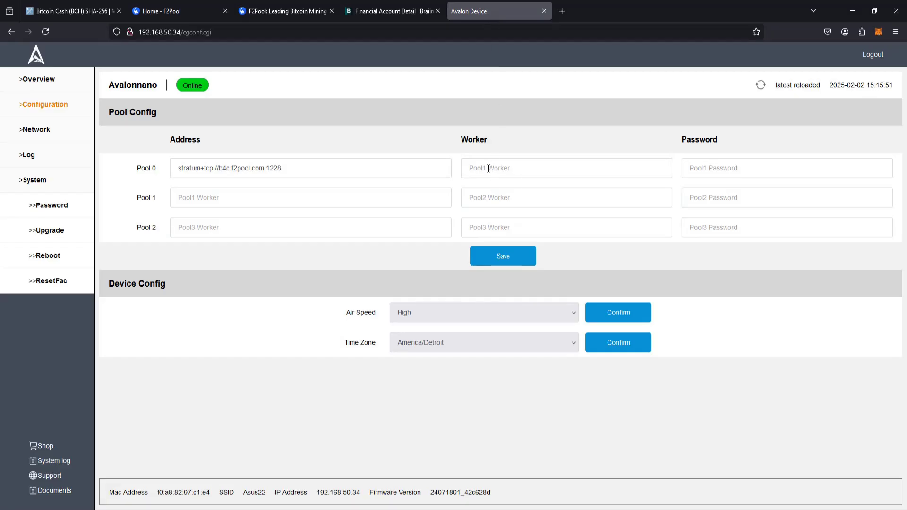
left_click(489, 169)
type("howtocryptonano3bchpool")
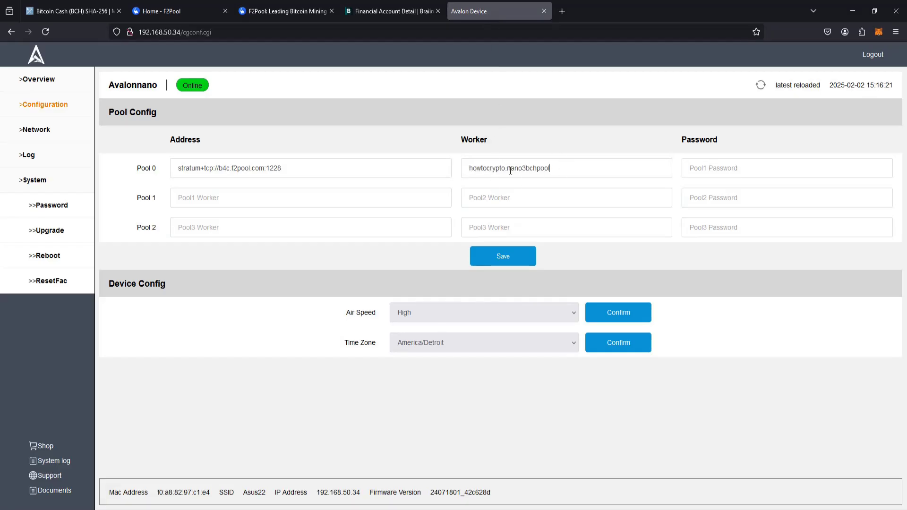
left_click_drag(506, 170, 554, 171)
left_click(507, 171)
left_click_drag(507, 171, 571, 168)
left_click(567, 169)
- Save the pool configuration and reboot the miner
left_click(500, 260)
left_click(51, 261)
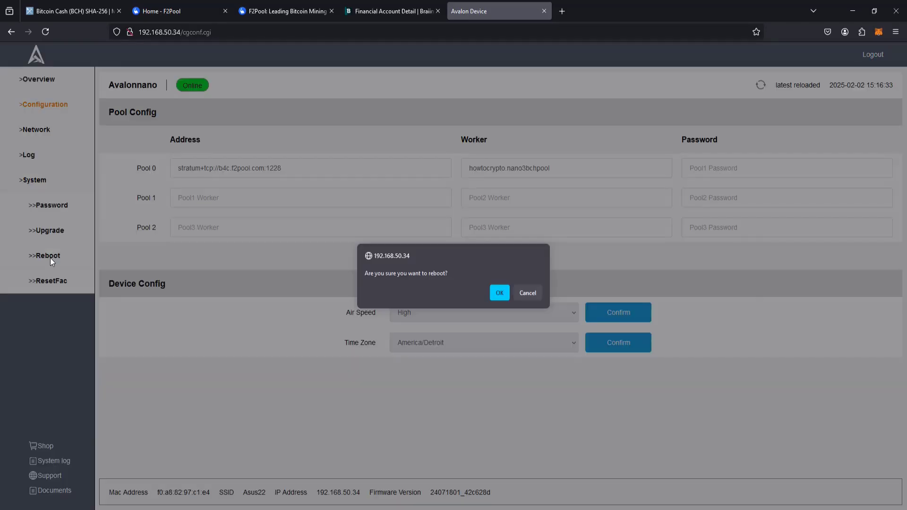
left_click(497, 297)
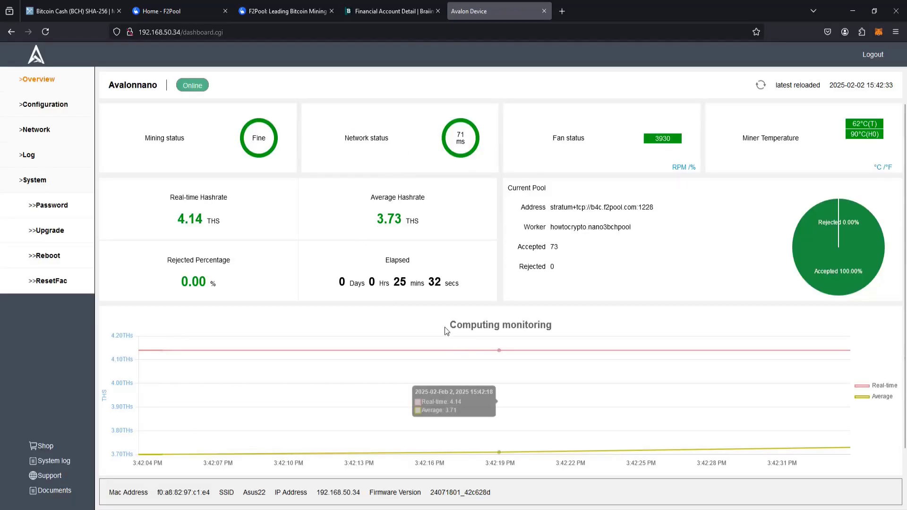
- Confirm the real-time and average hashrate reads about 4.14 TH/s, then return to F2Pool
left_click_drag(170, 227, 440, 223)
left_click(461, 254)
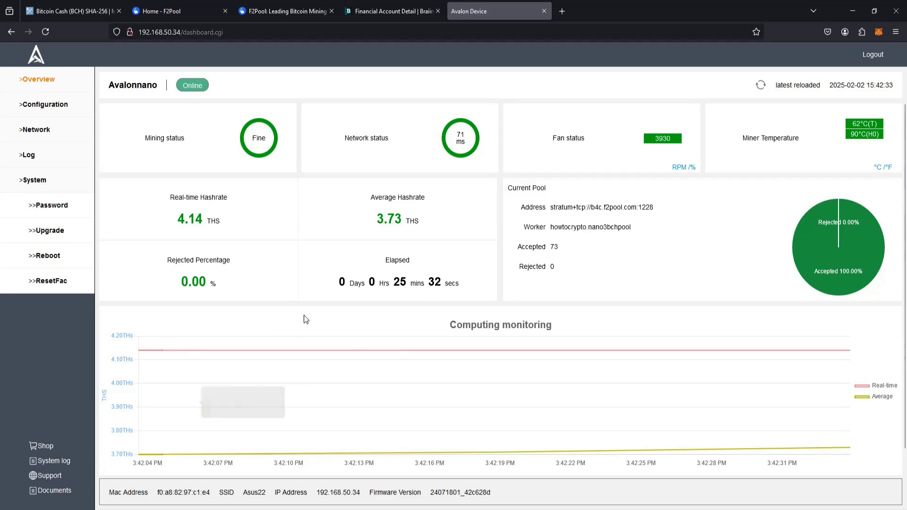
left_click(161, 12)
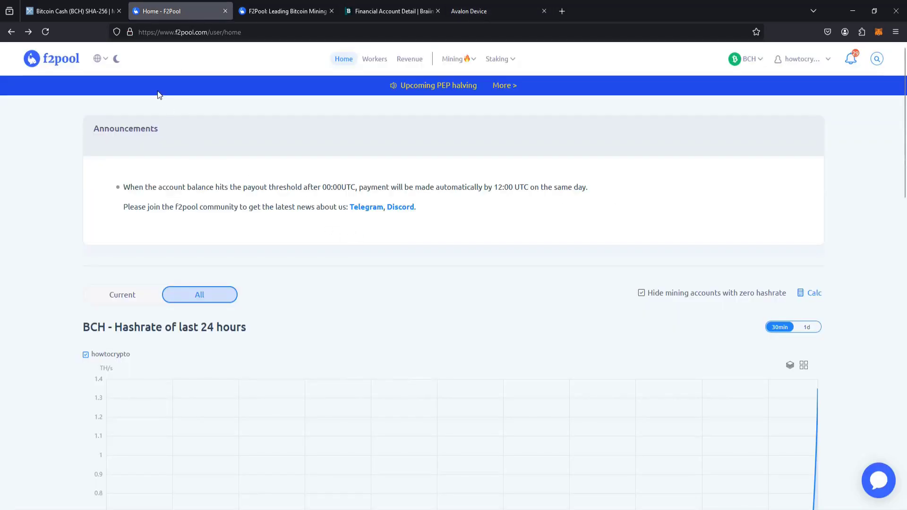
- Scroll to the BCH hashrate chart and Mining Accounts table showing one worker at 3.68 TH/s
scroll(577, 214, "down", 4)
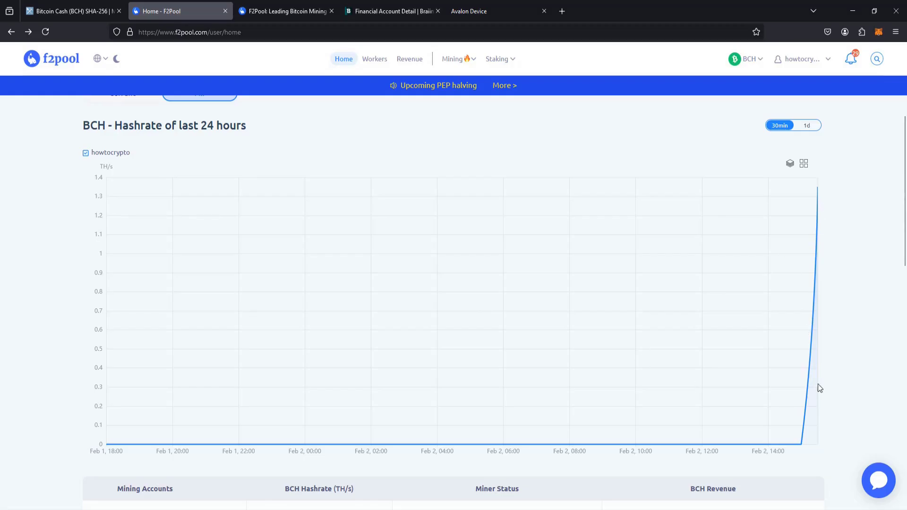
scroll(803, 368, "down", 3)
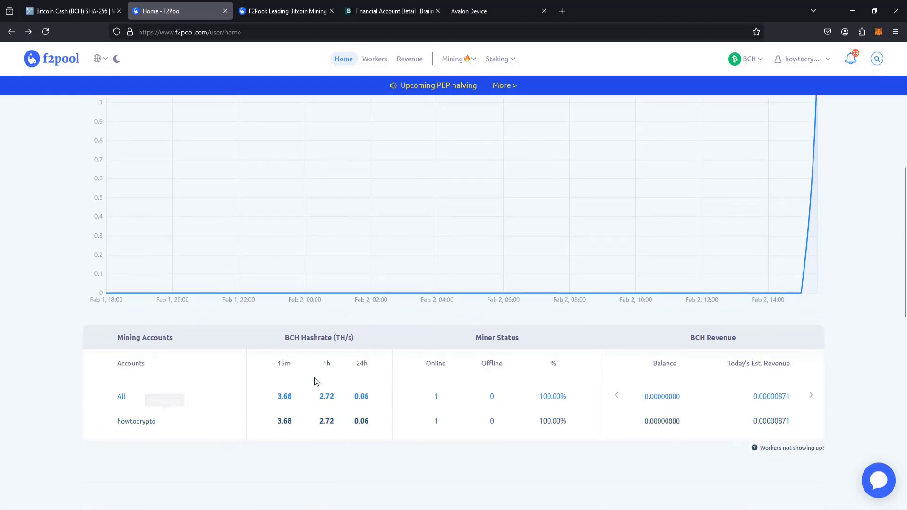
scroll(323, 402, "down", 1)
scroll(480, 302, "down", 3)
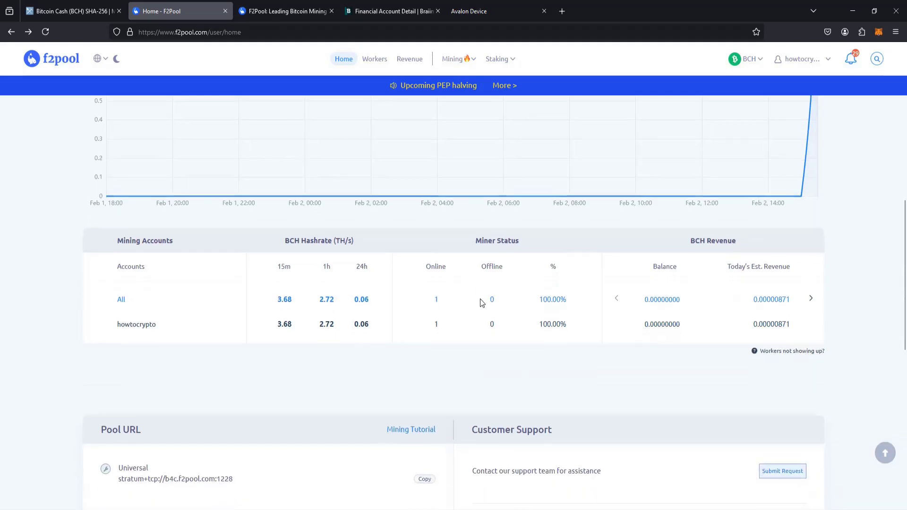
scroll(384, 269, "up", 2)
scroll(440, 336, "up", 5)
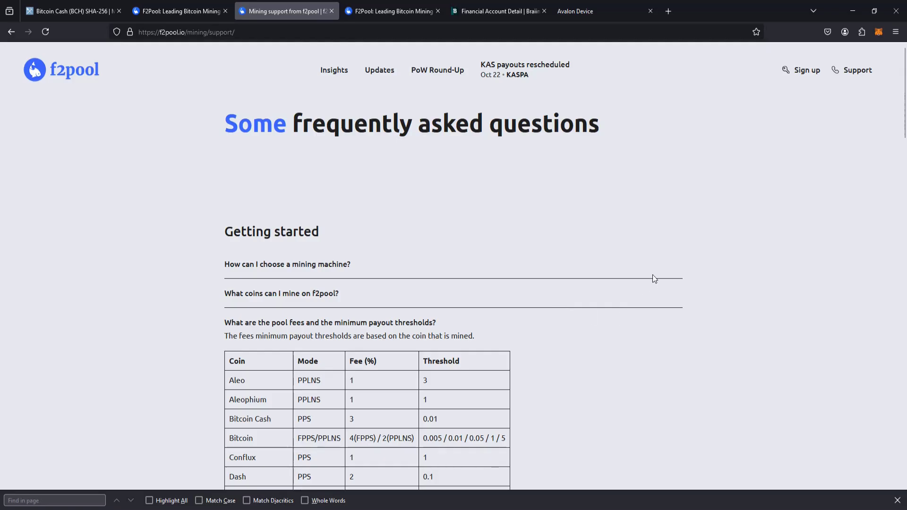
- Find the FAQ fees table and highlight Bitcoin Cash's 0.01 payout threshold under 3% PPS
scroll(651, 274, "down", 1)
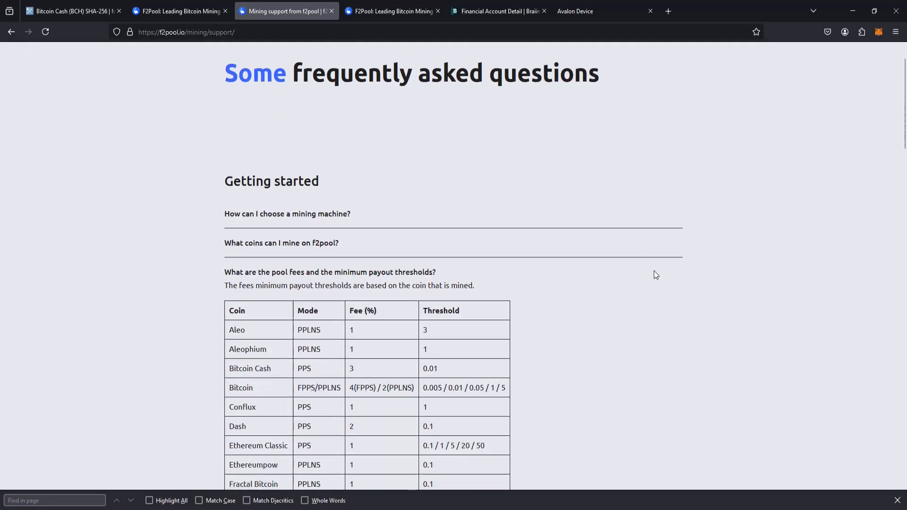
scroll(655, 278, "up", 1)
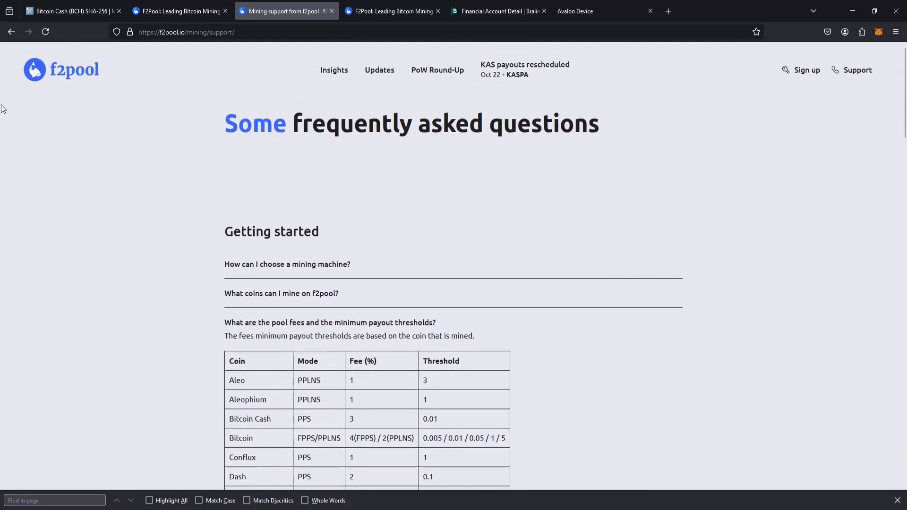
scroll(114, 112, "down", 2)
left_click_drag(229, 318, 453, 326)
left_click(429, 322)
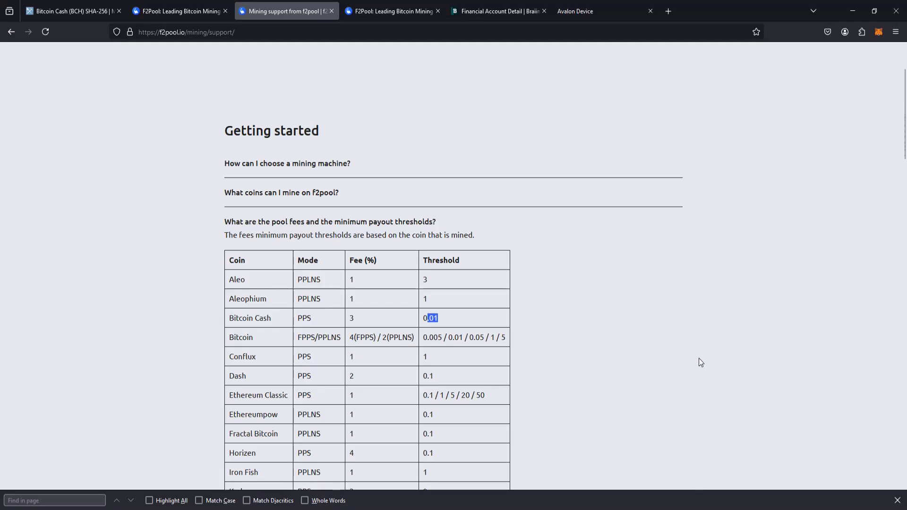
left_click(447, 329)
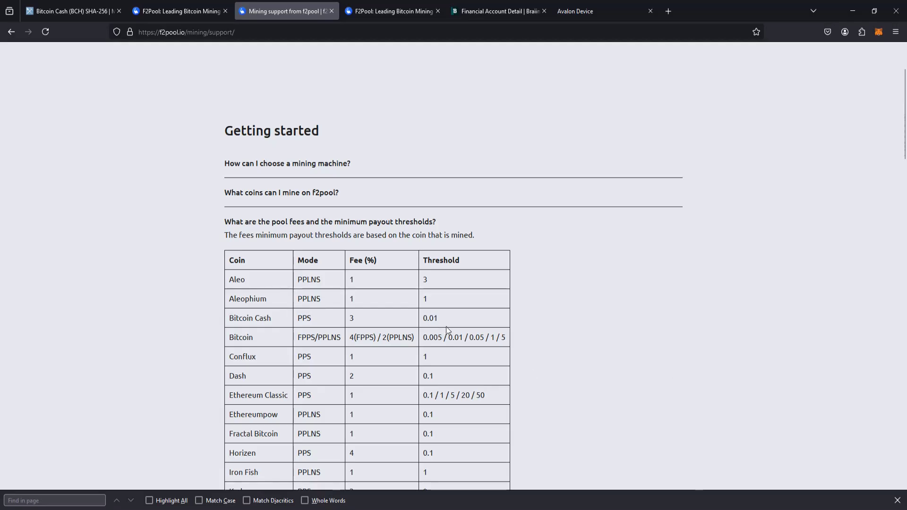
left_click_drag(423, 318, 487, 325)
left_click(487, 325)
- Switch to the Avalon Device tab with Ctrl+9 to view the 4.13 TH/s overview
key("ctrl+9")
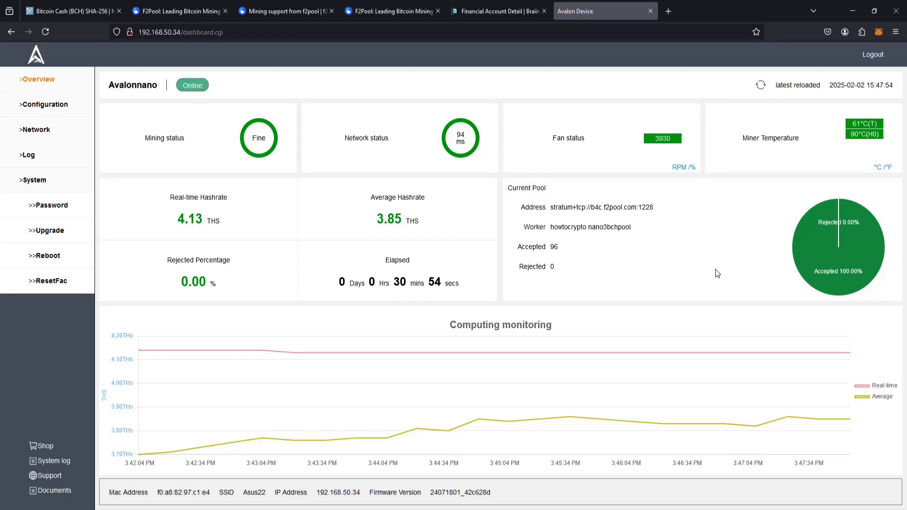